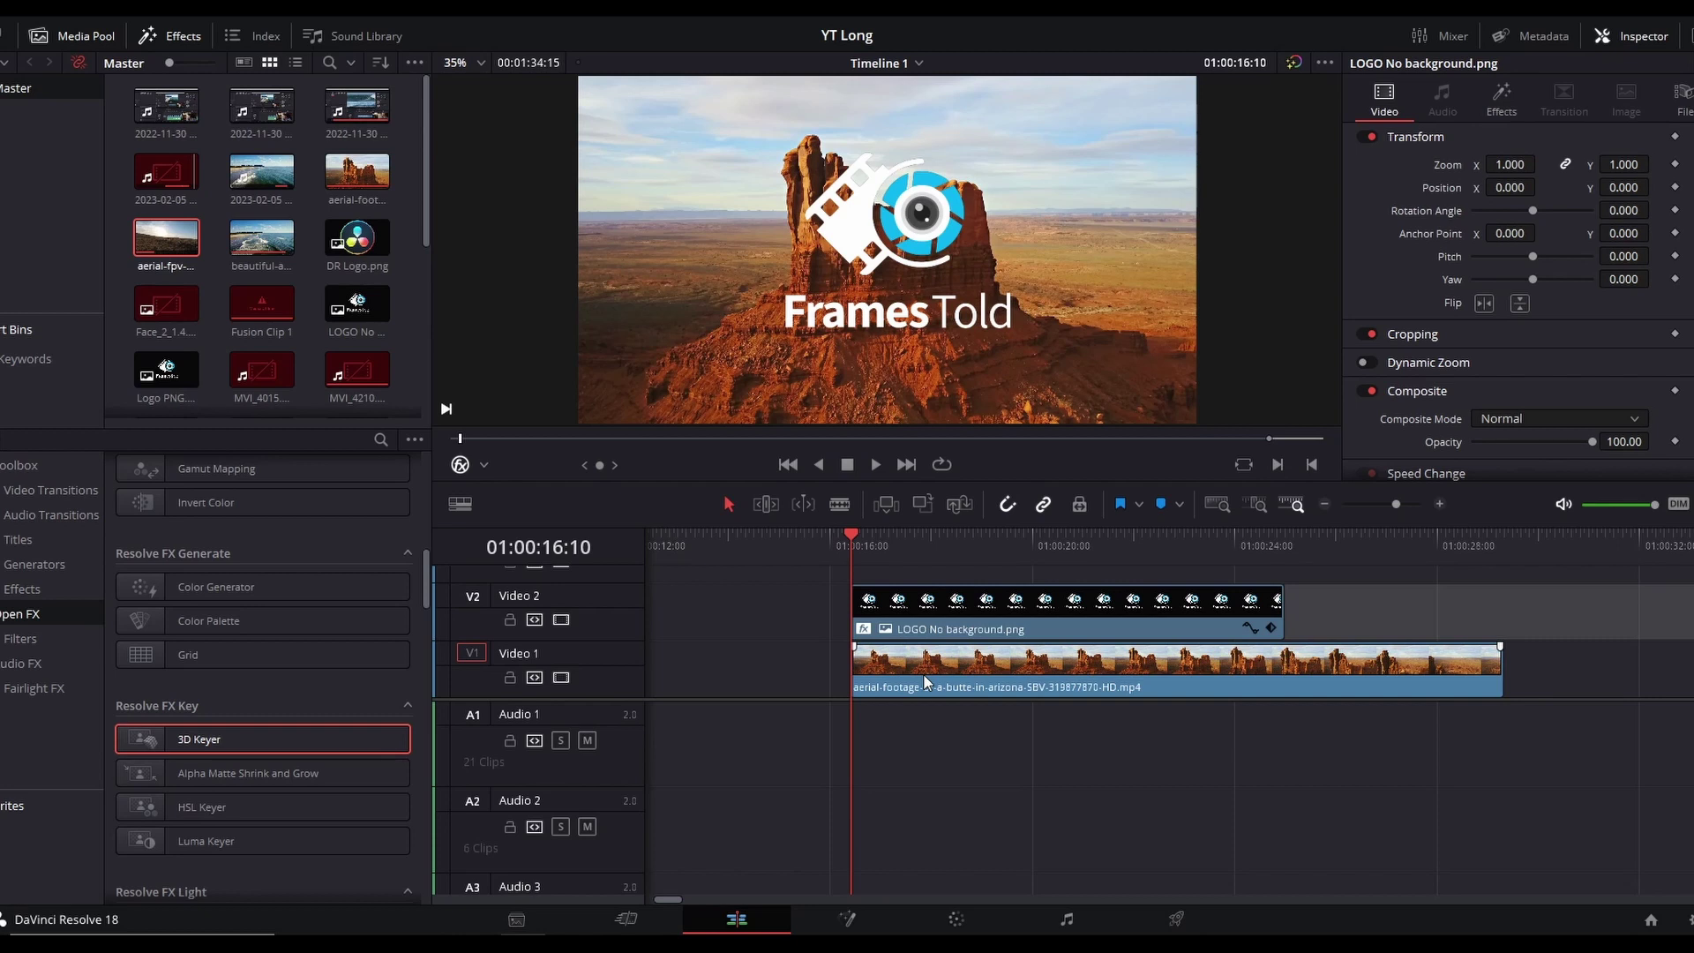
Preview the logo over the butte footage, then select the FramesTold logo clip on V2
key(space)
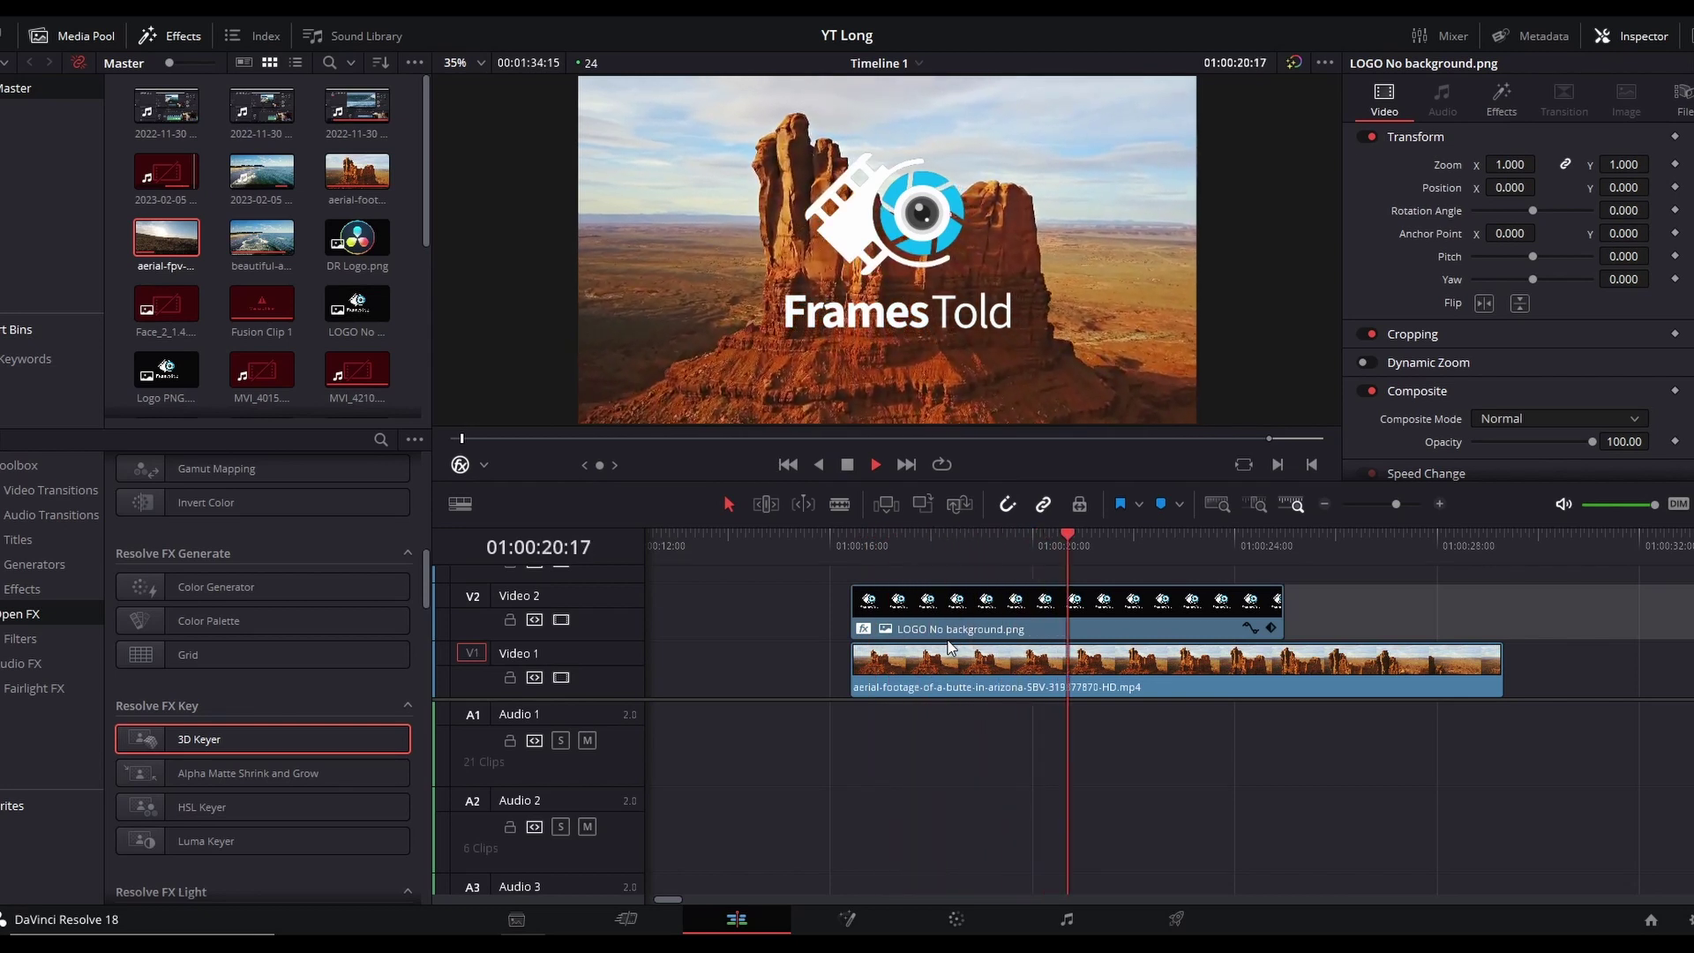
key(space)
click(952, 619)
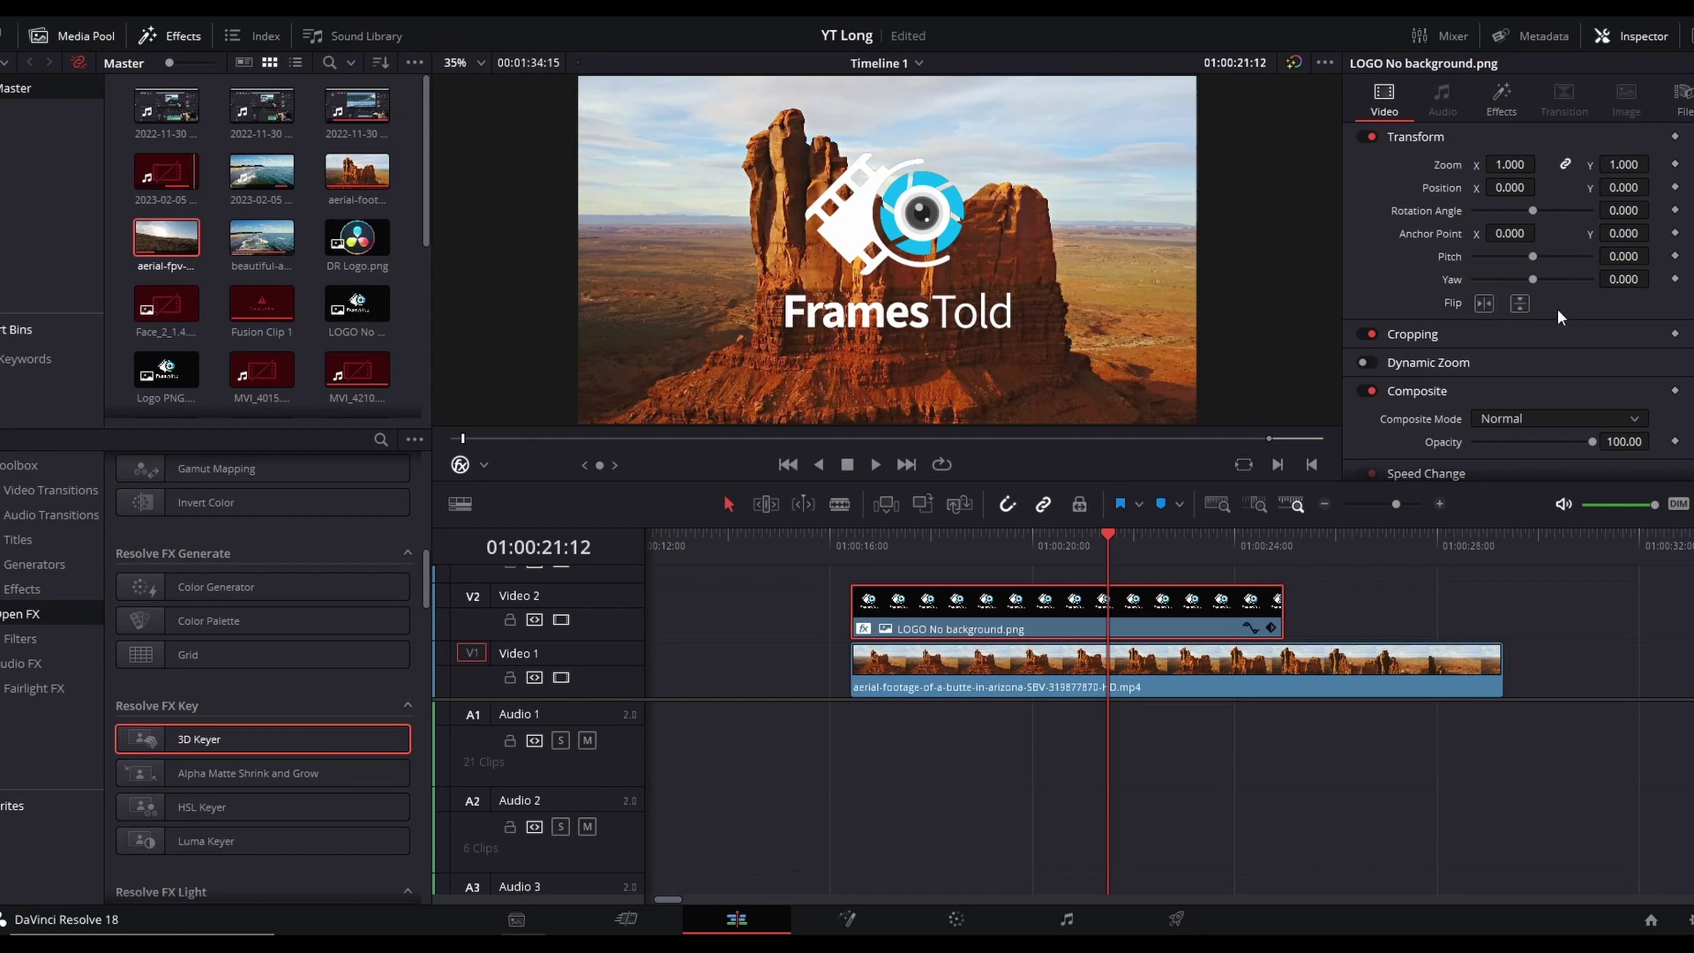
scroll(1548, 320, down, 3)
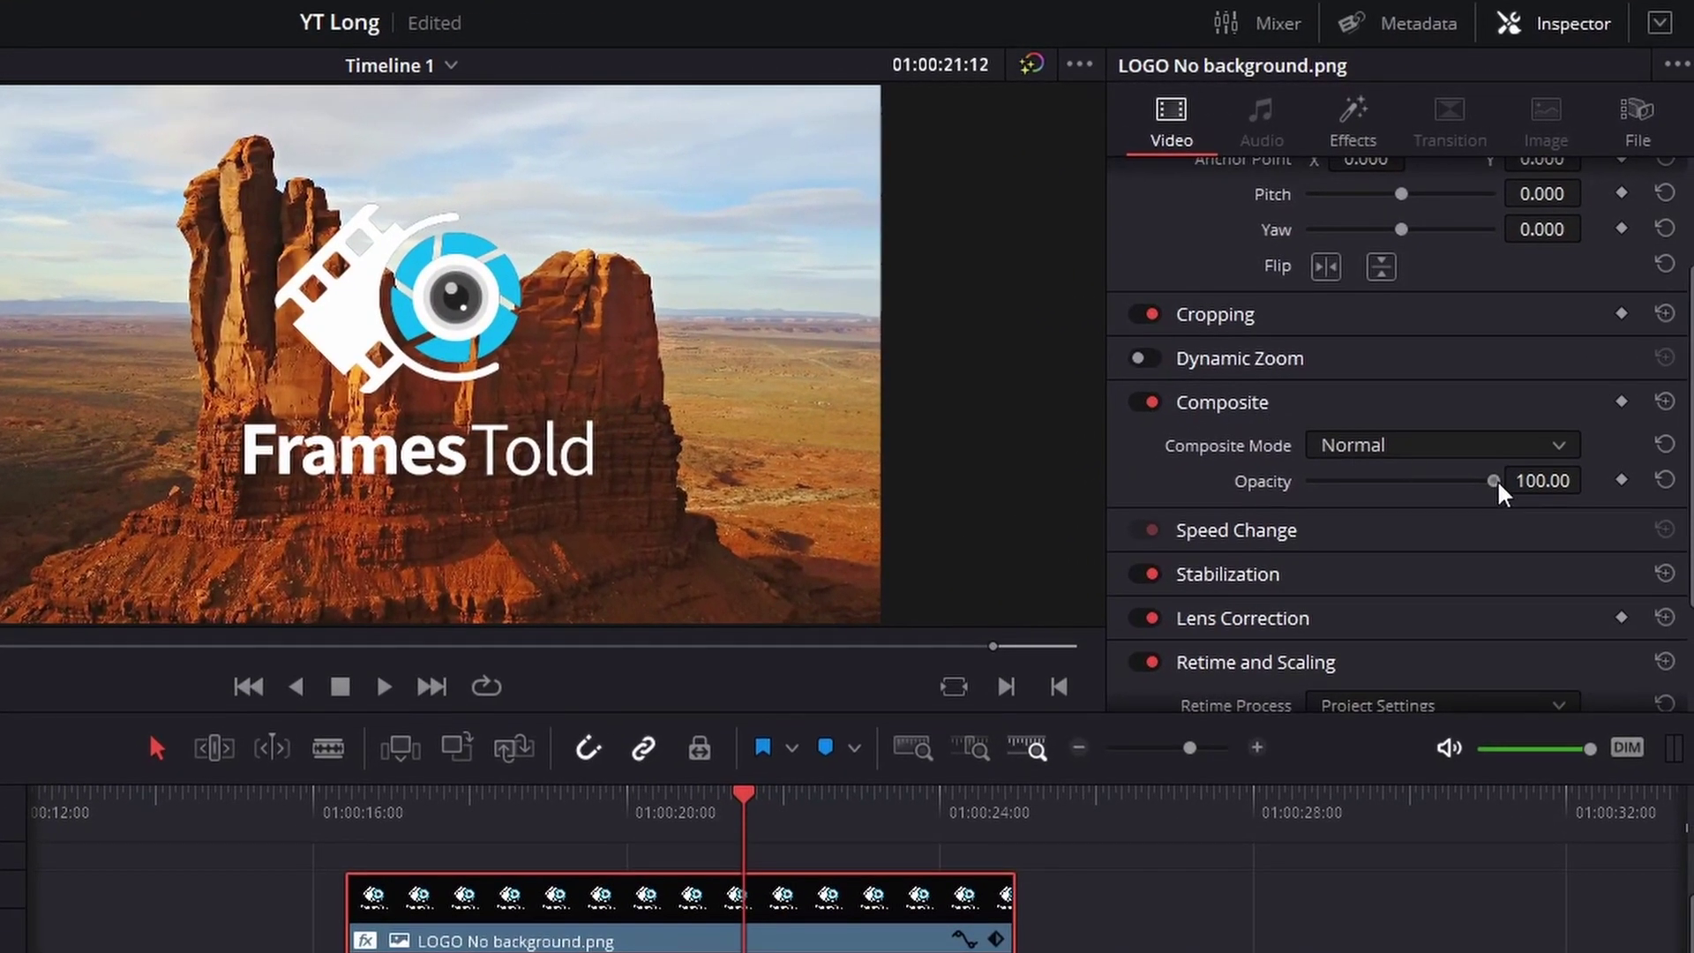
Trial a lower logo Opacity, reset it to full, and set Composite Mode to Soft Light
drag(1497, 480, 1373, 480)
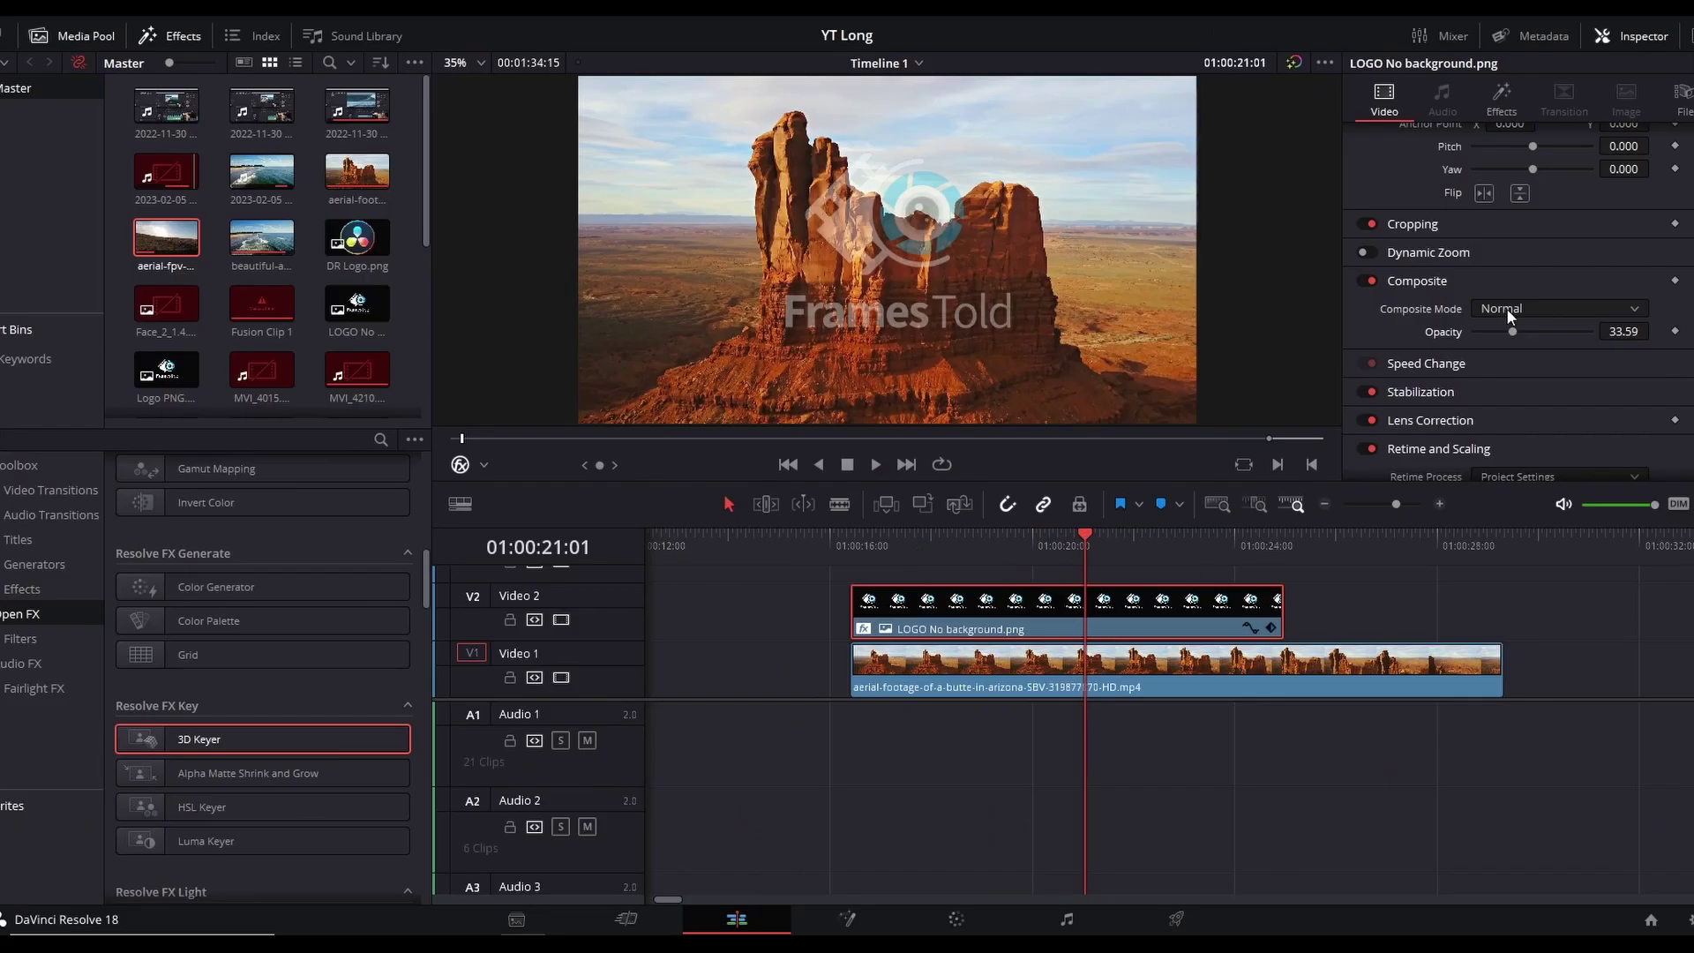
double_click(1510, 329)
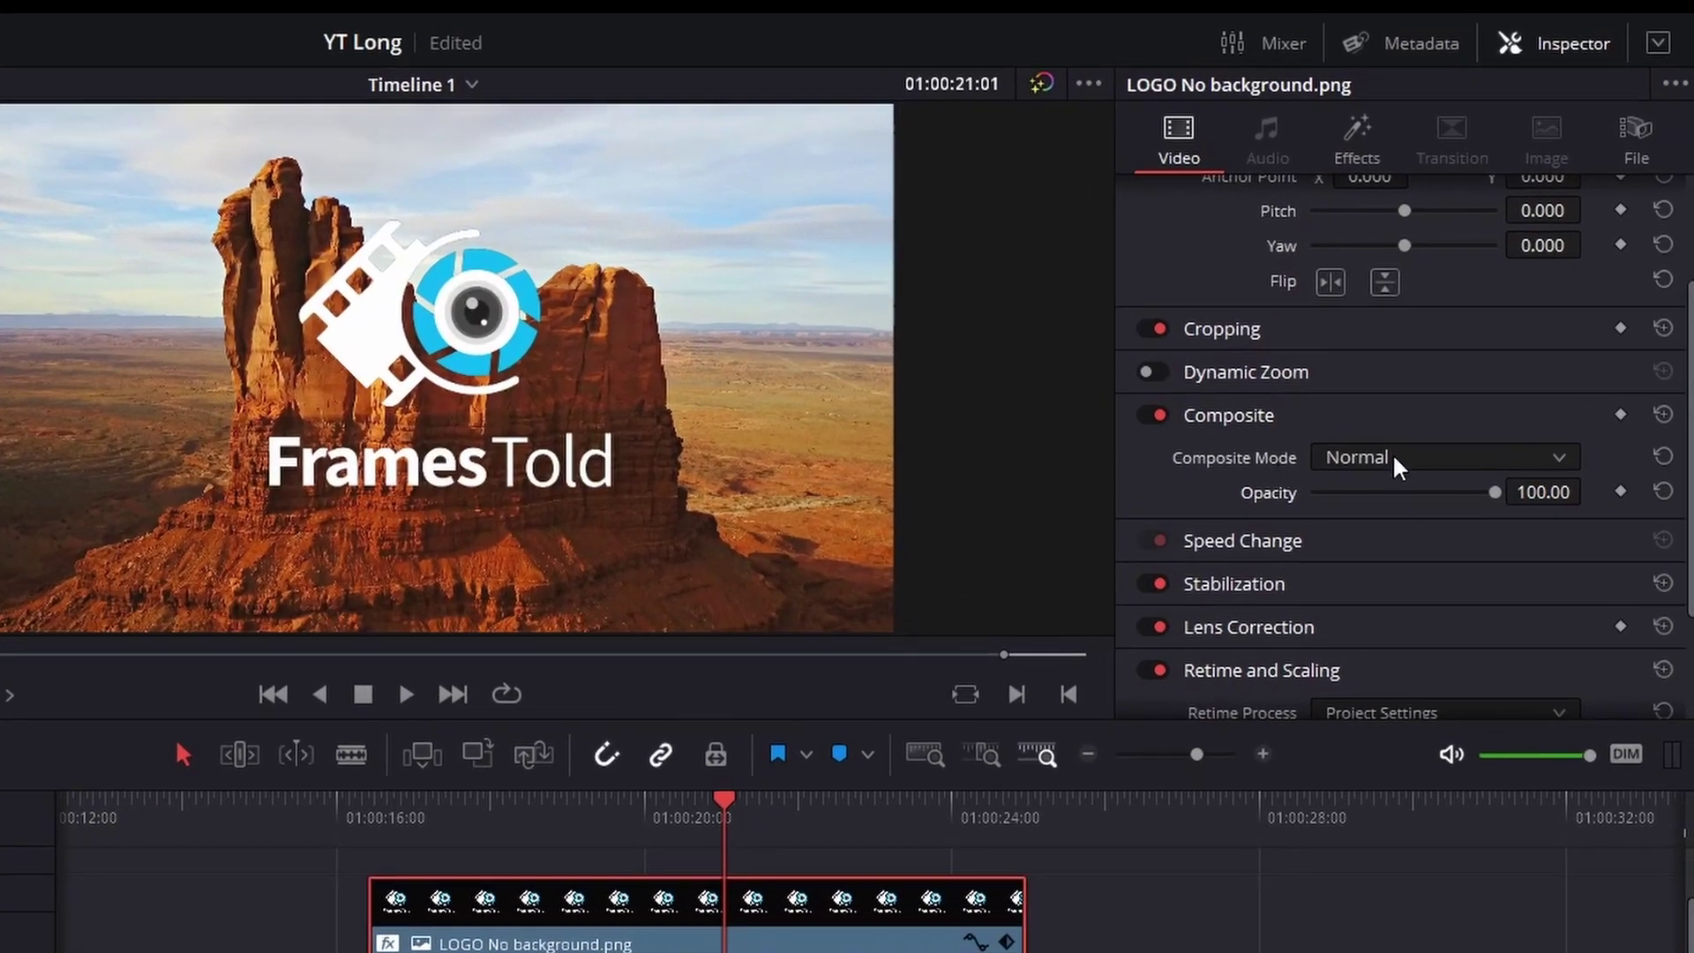
click(1392, 457)
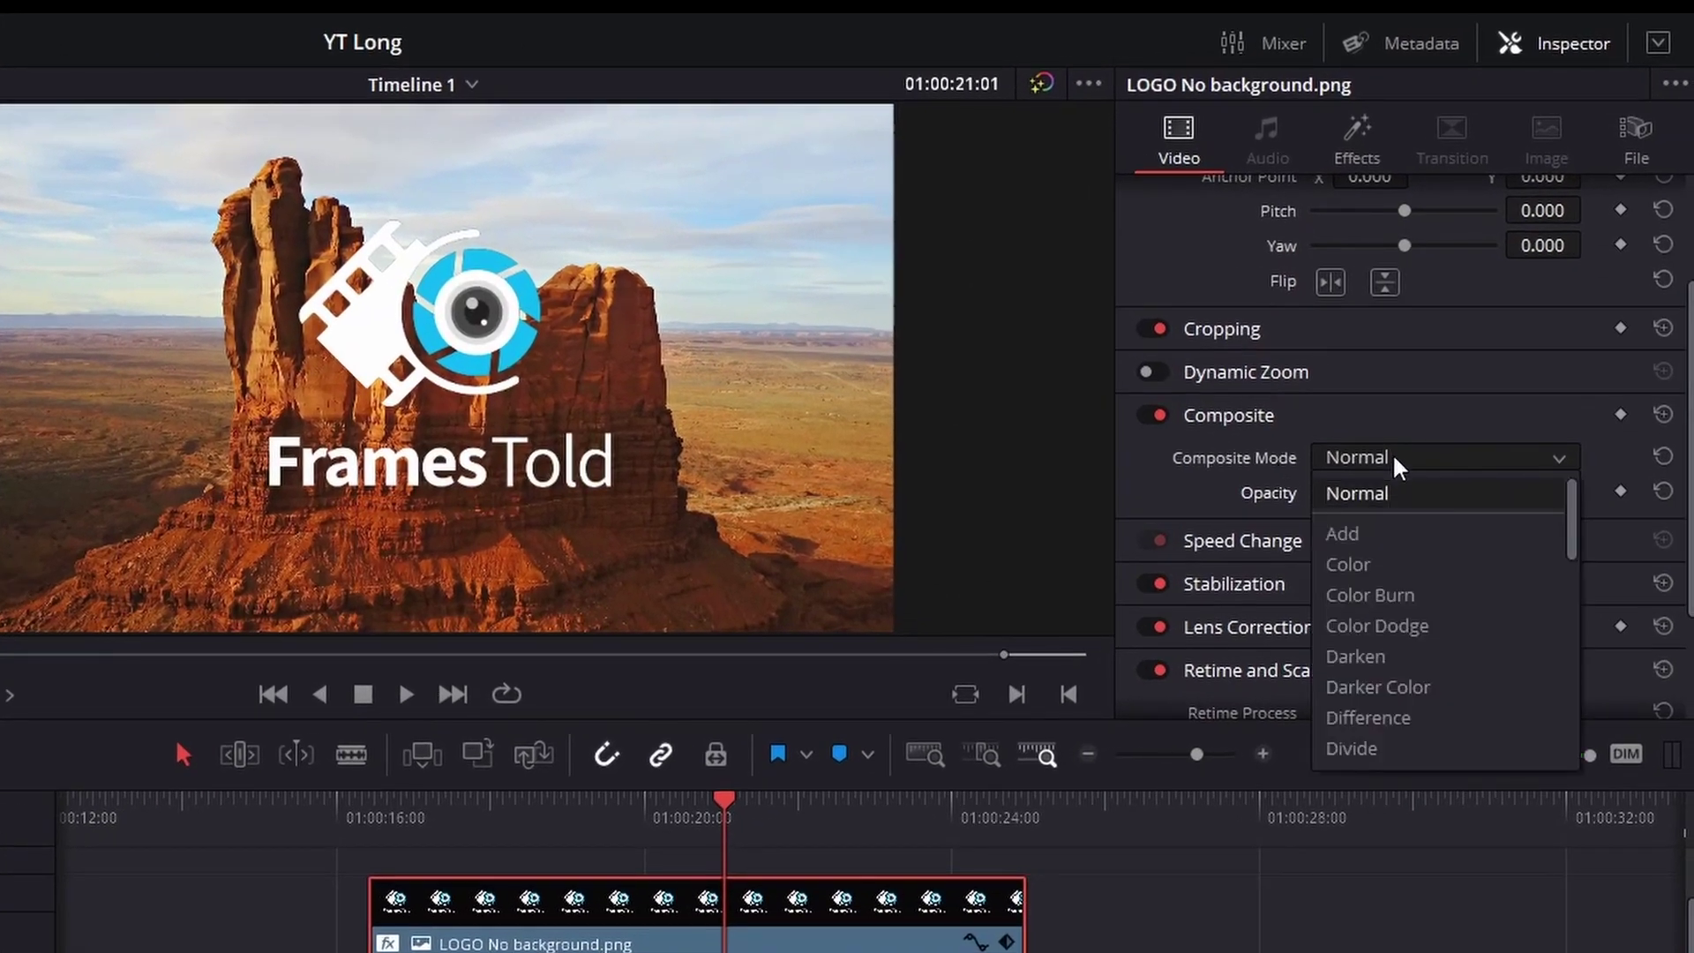
scroll(1512, 682, down, 3)
scroll(1513, 680, down, 2)
click(1513, 702)
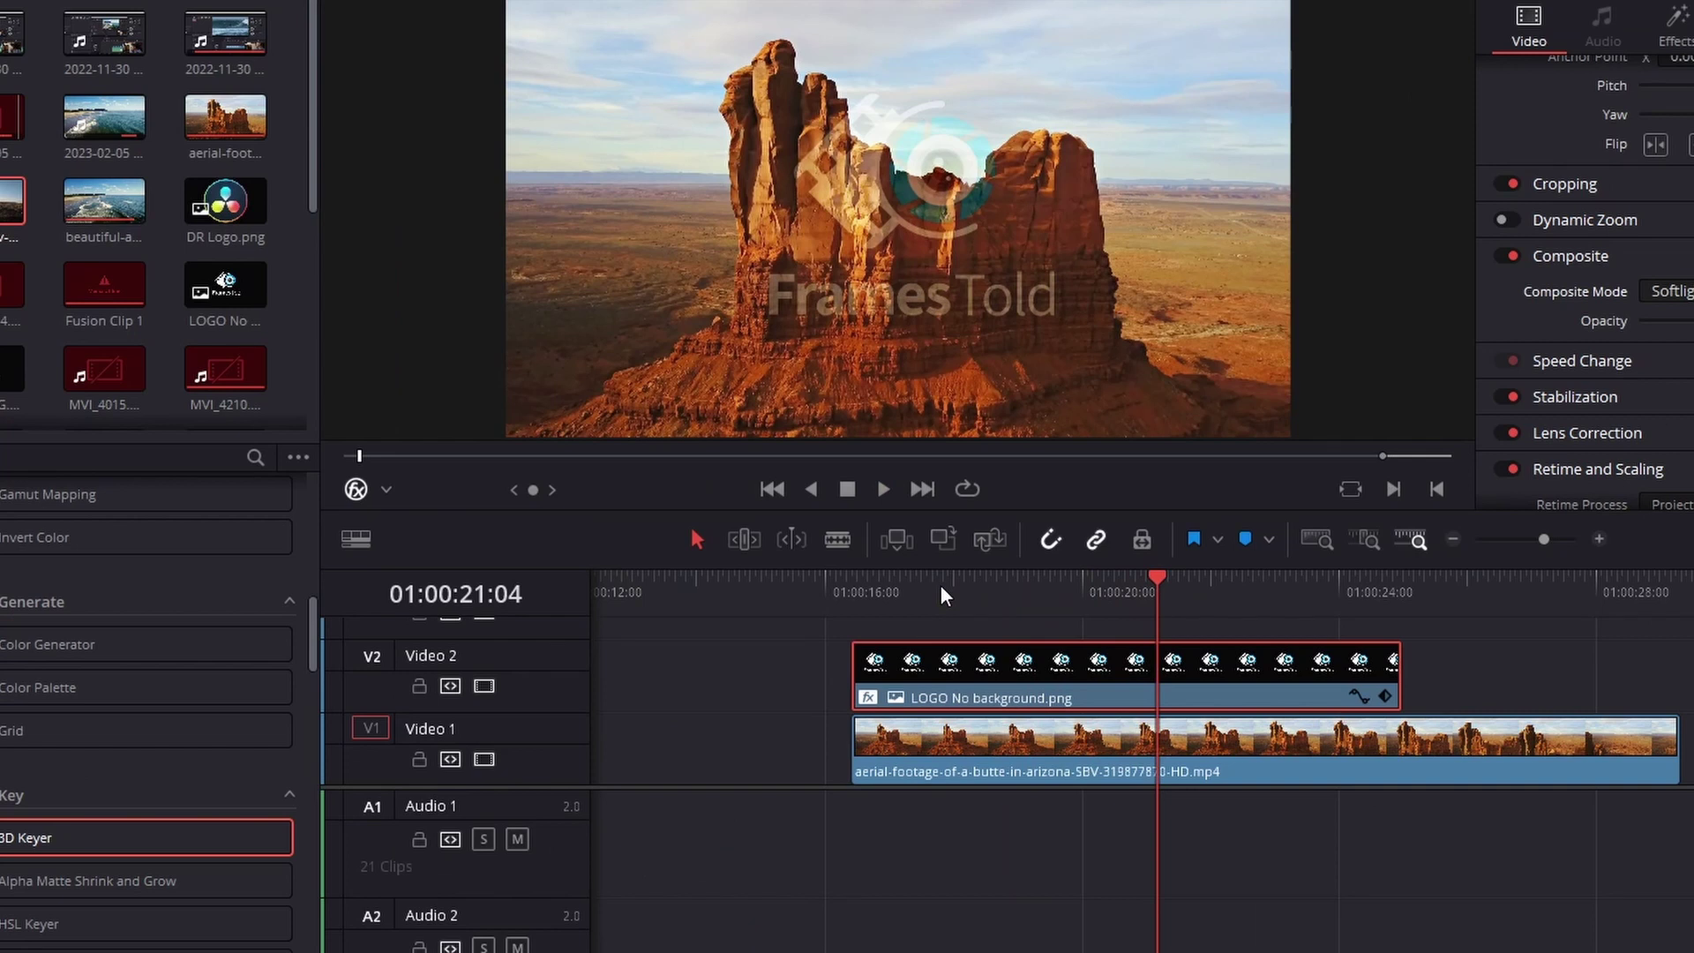